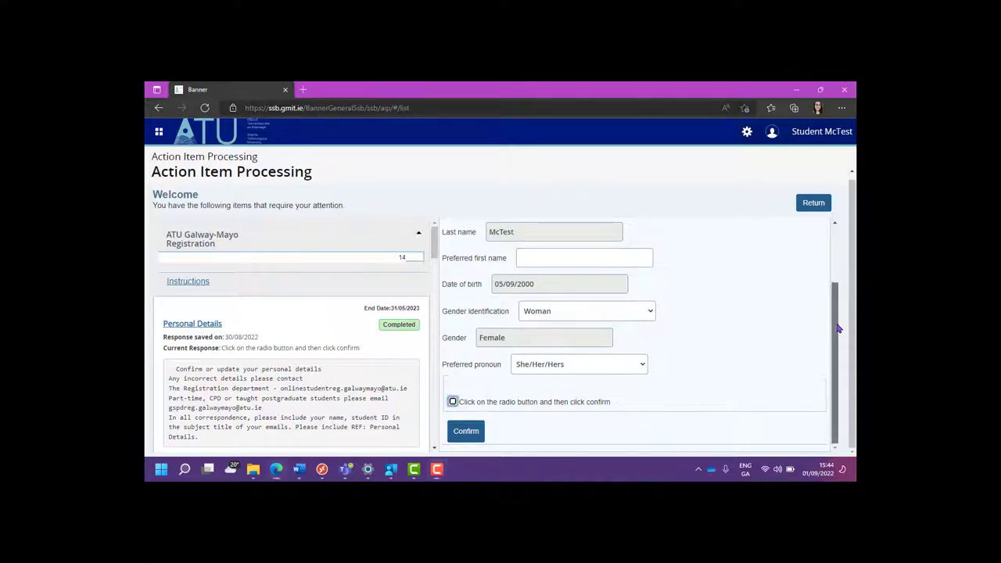
{"action": "mouse_move", "coordinate": [839, 323]}
{"action": "left_mouse_down"}
{"action": "mouse_move", "coordinate": [834, 270]}
{"action": "mouse_move", "coordinate": [836, 358]}
{"action": "left_mouse_up"}
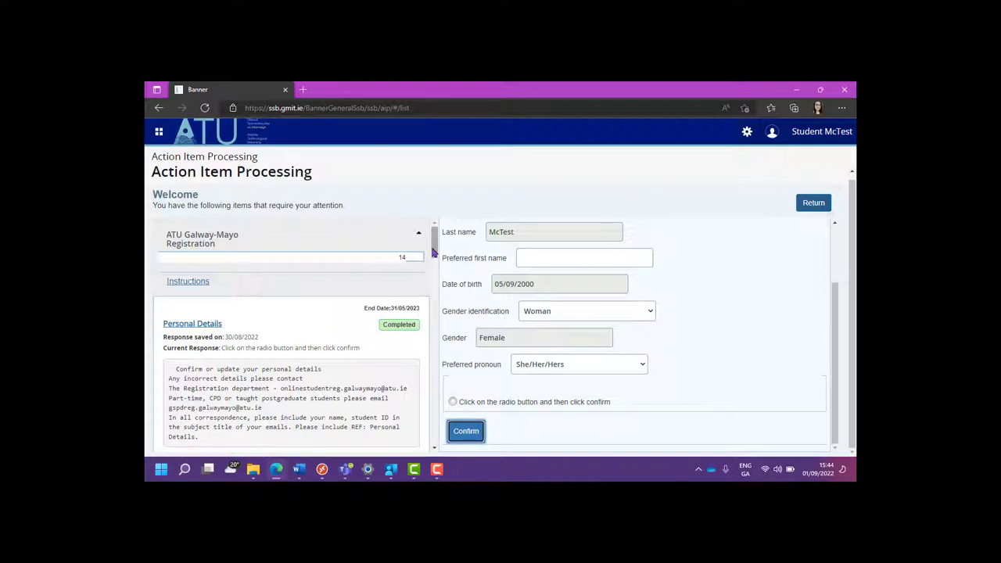
{"action": "left_click_drag", "start_coordinate": [432, 252], "coordinate": [433, 272]}
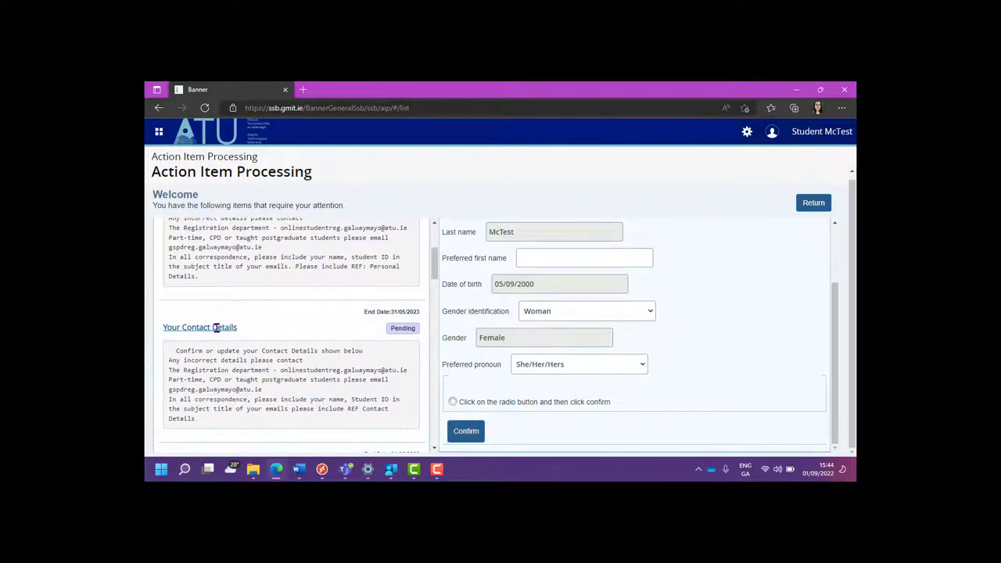
- Review the email and phone entries in Your Contact Details and confirm them
{"action": "left_click", "coordinate": [216, 328]}
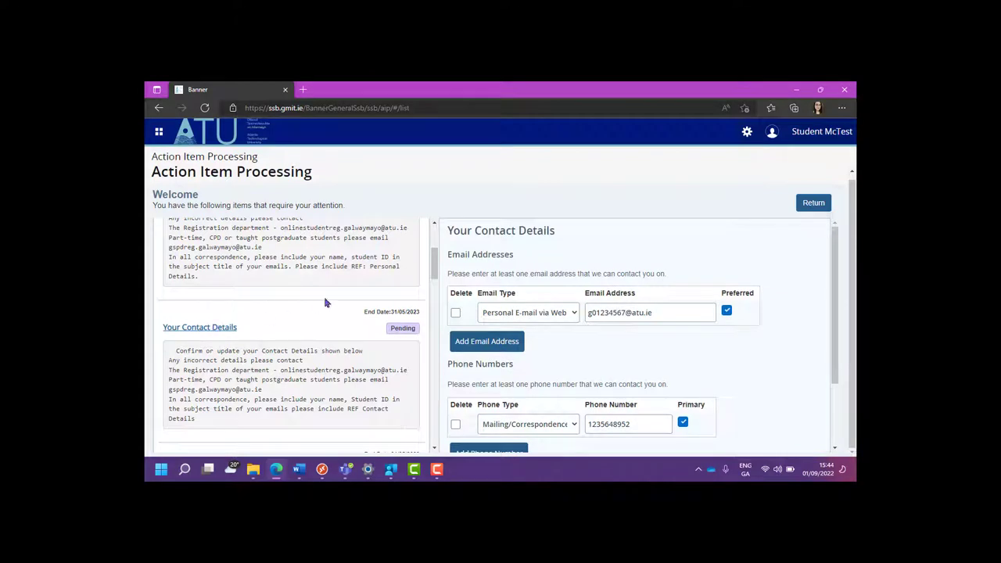
{"action": "scroll", "coordinate": [407, 360], "scroll_direction": "up", "scroll_amount": 3}
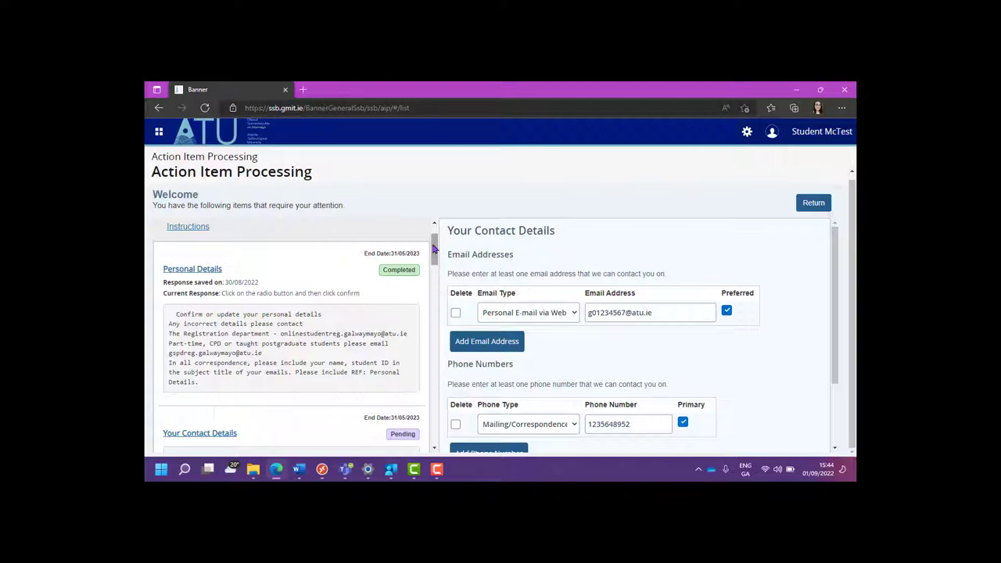
{"action": "left_click_drag", "start_coordinate": [437, 258], "coordinate": [436, 280]}
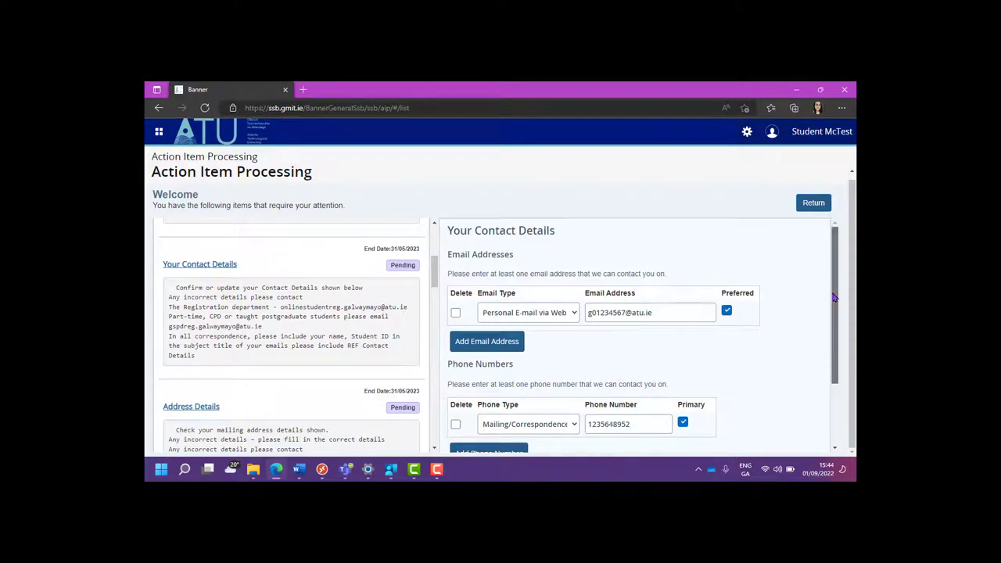
{"action": "scroll", "coordinate": [834, 298], "scroll_direction": "down", "scroll_amount": 1}
{"action": "scroll", "coordinate": [833, 295], "scroll_direction": "up", "scroll_amount": 1}
{"action": "left_click_drag", "start_coordinate": [834, 295], "coordinate": [832, 374]}
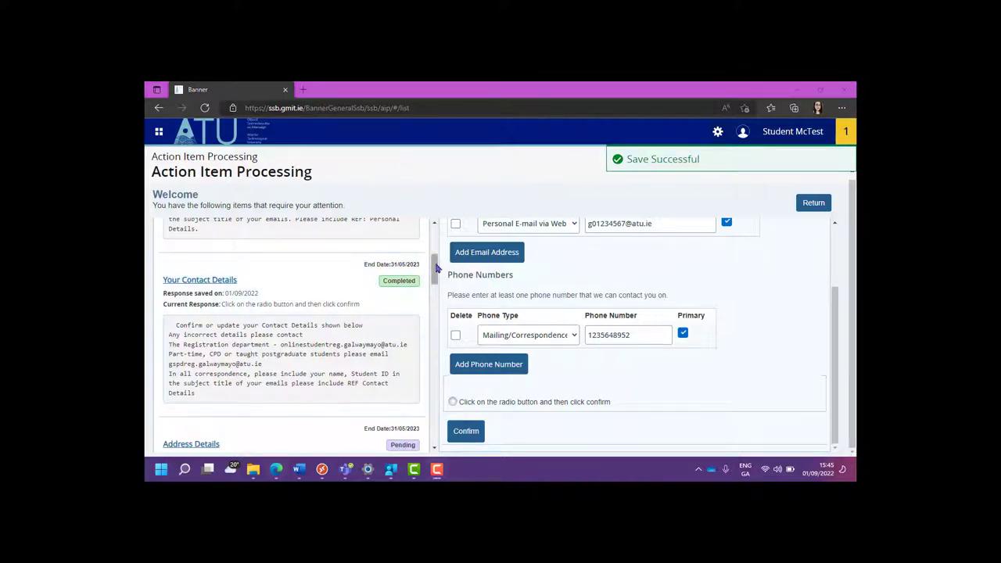
{"action": "left_click_drag", "start_coordinate": [437, 268], "coordinate": [440, 290]}
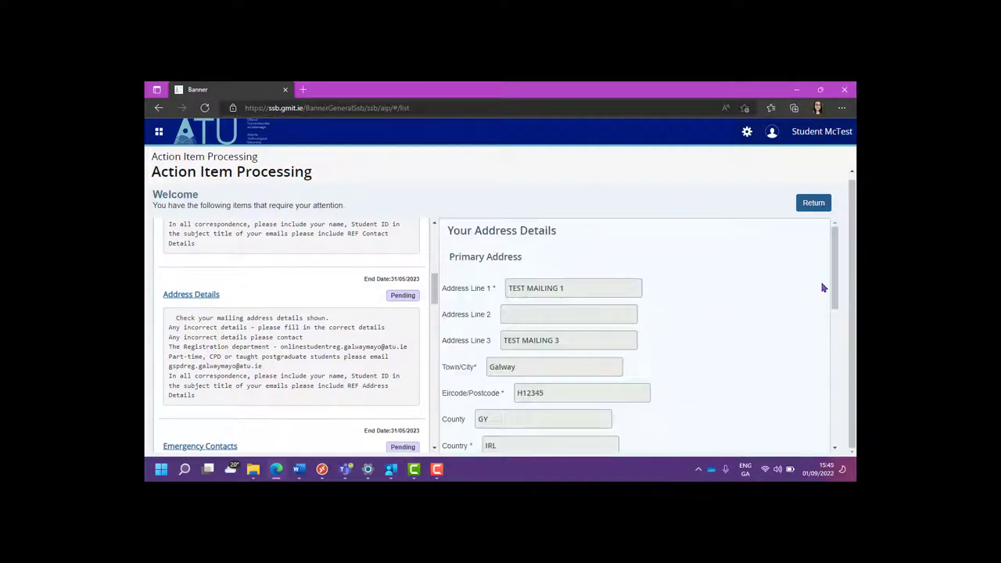
- Check the primary and secondary addresses, then acknowledge and confirm them
{"action": "left_click_drag", "start_coordinate": [836, 285], "coordinate": [839, 379]}
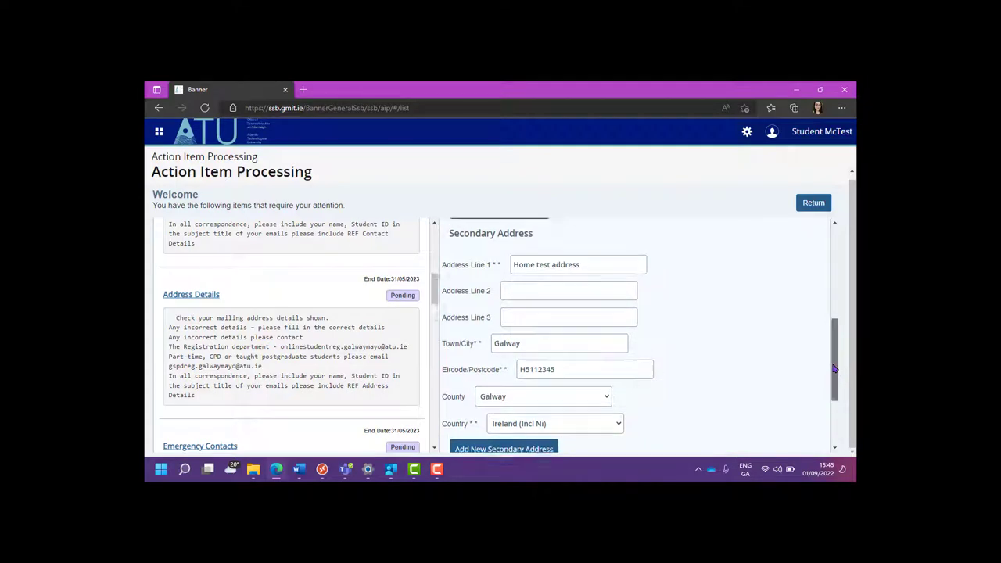
{"action": "mouse_move", "coordinate": [835, 371]}
{"action": "left_mouse_down"}
{"action": "mouse_move", "coordinate": [835, 381]}
{"action": "mouse_move", "coordinate": [833, 291]}
{"action": "mouse_move", "coordinate": [824, 411]}
{"action": "left_mouse_up"}
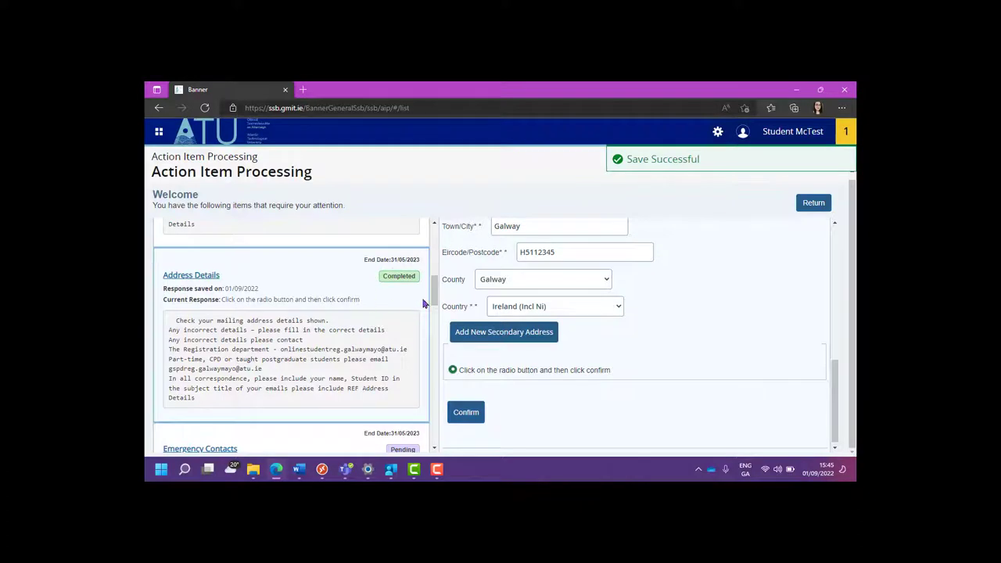
{"action": "left_click_drag", "start_coordinate": [435, 299], "coordinate": [436, 321]}
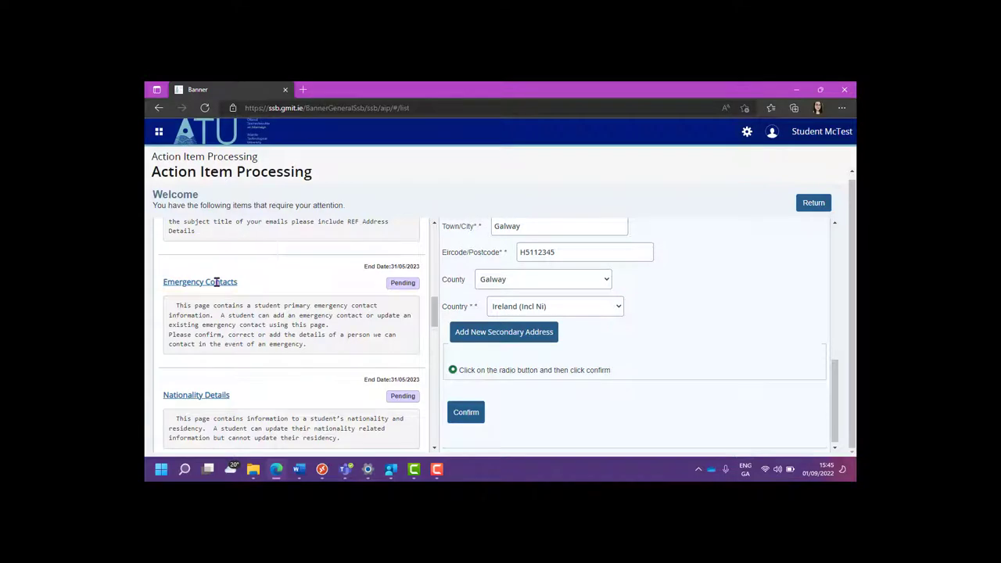
- Review both primary and secondary emergency contacts and confirm them
{"action": "left_click", "coordinate": [217, 282]}
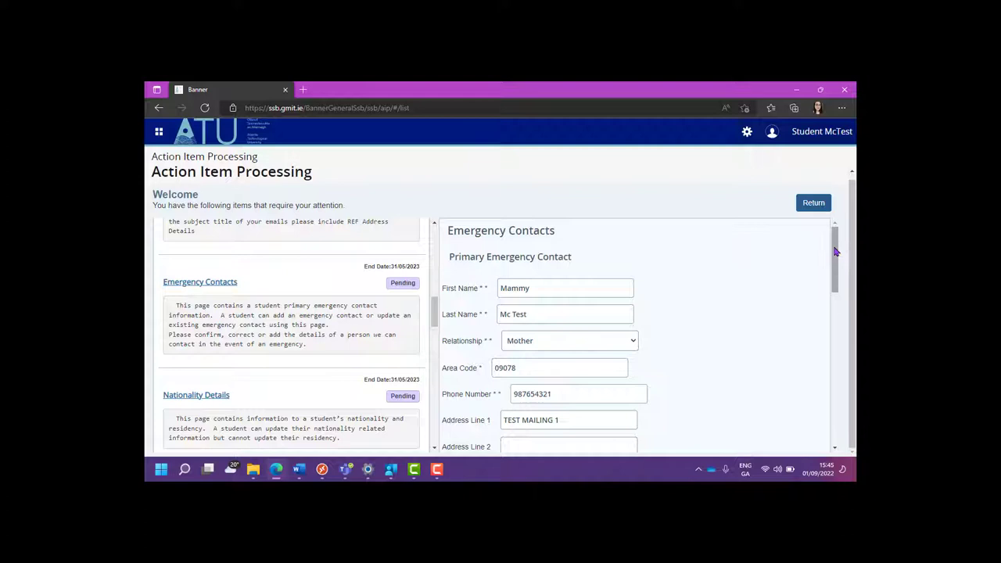
{"action": "left_click_drag", "start_coordinate": [835, 251], "coordinate": [836, 271]}
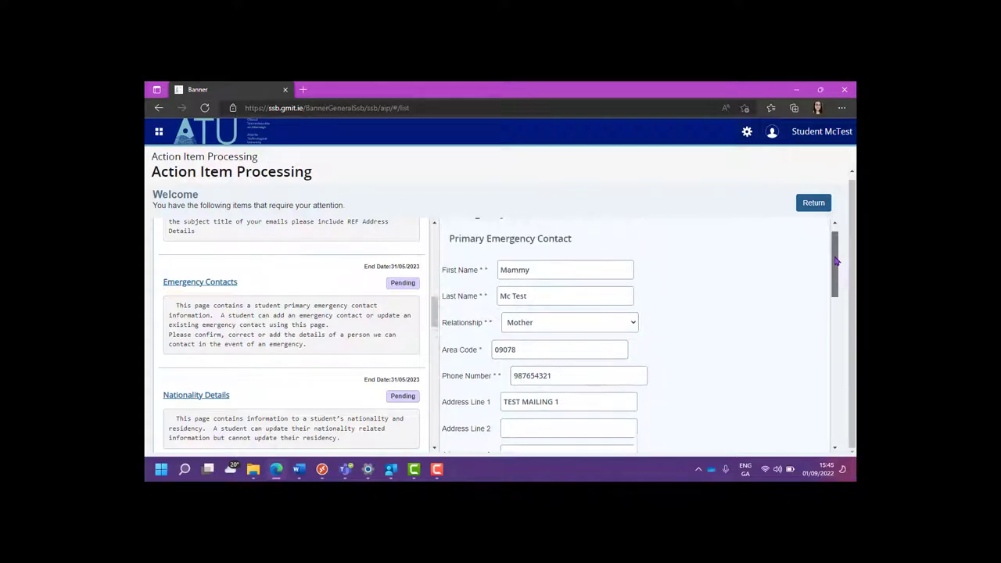
{"action": "left_click_drag", "start_coordinate": [836, 276], "coordinate": [836, 295]}
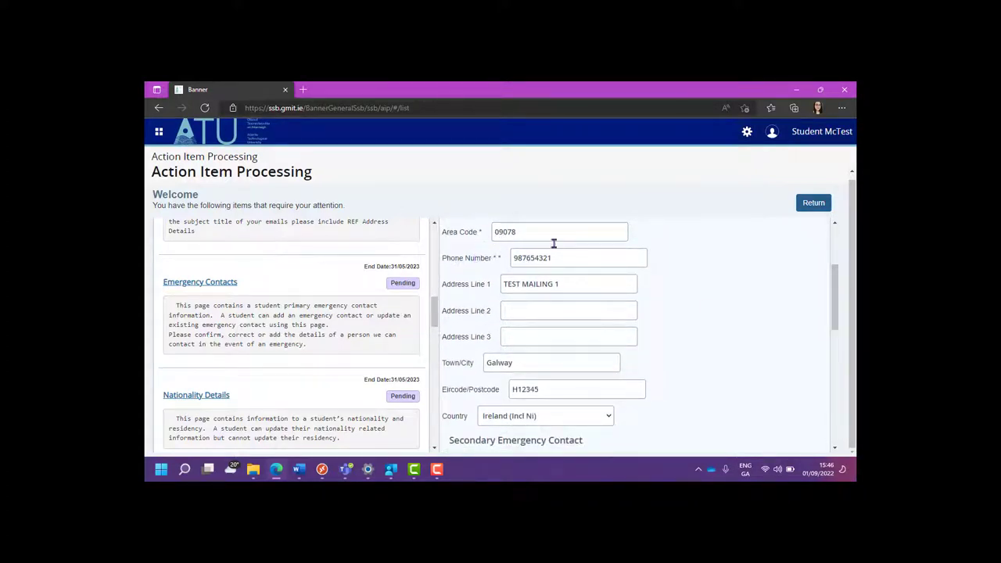
{"action": "left_click_drag", "start_coordinate": [836, 293], "coordinate": [824, 379]}
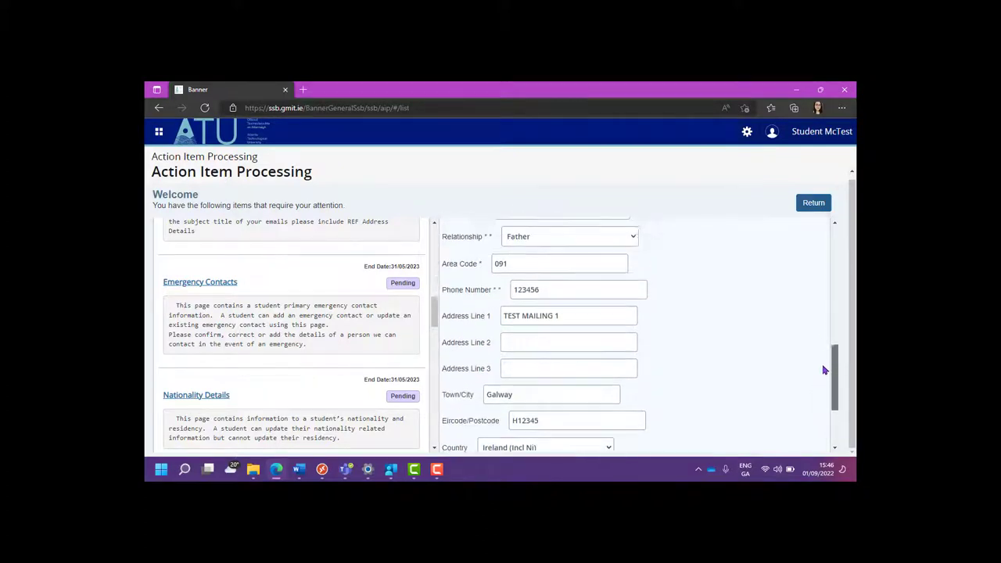
{"action": "mouse_move", "coordinate": [825, 379]}
{"action": "left_mouse_down"}
{"action": "mouse_move", "coordinate": [825, 341]}
{"action": "mouse_move", "coordinate": [820, 407]}
{"action": "left_mouse_up"}
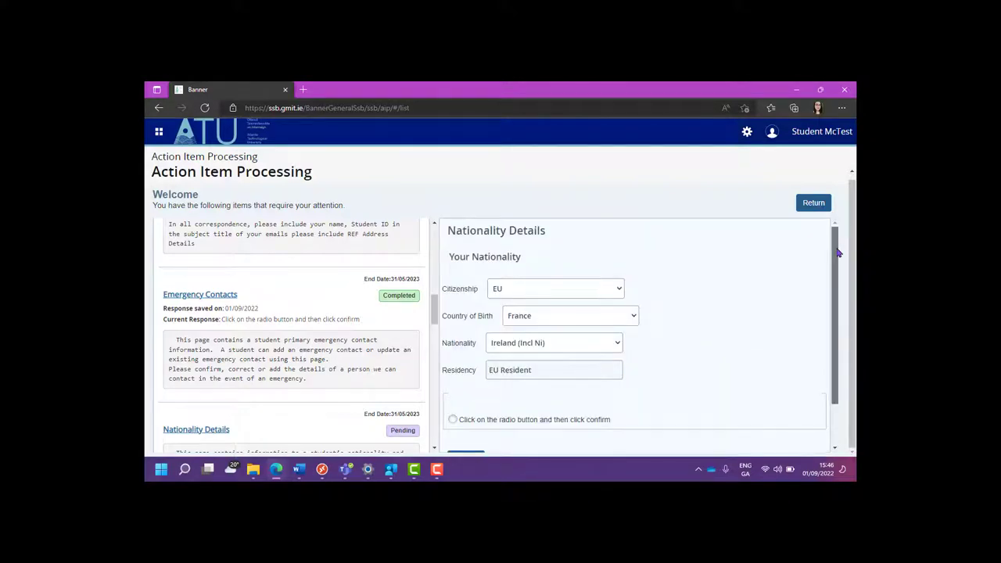
- Acknowledge the nationality details as correct and save them
{"action": "left_click_drag", "start_coordinate": [838, 252], "coordinate": [838, 265]}
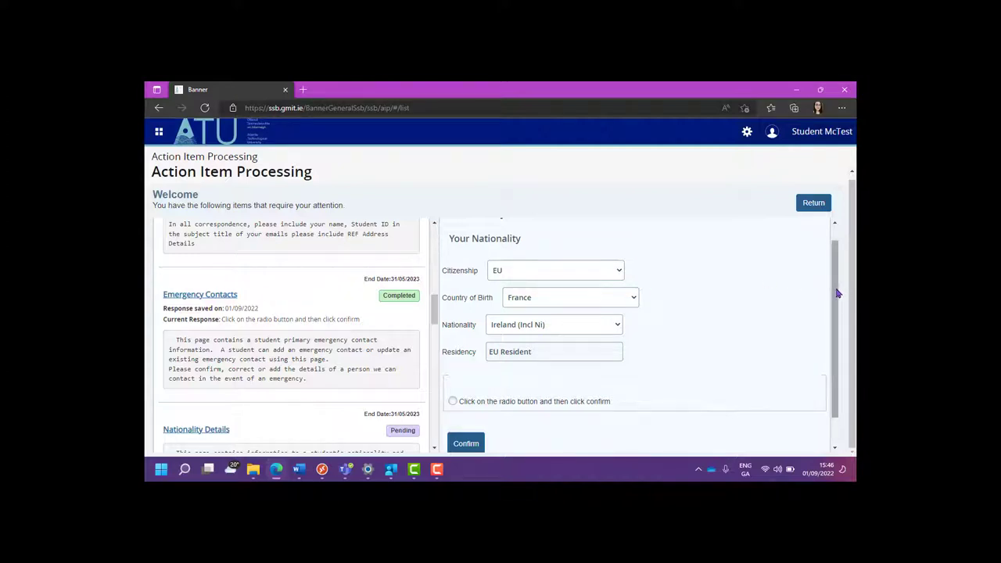
{"action": "left_click_drag", "start_coordinate": [836, 294], "coordinate": [836, 309]}
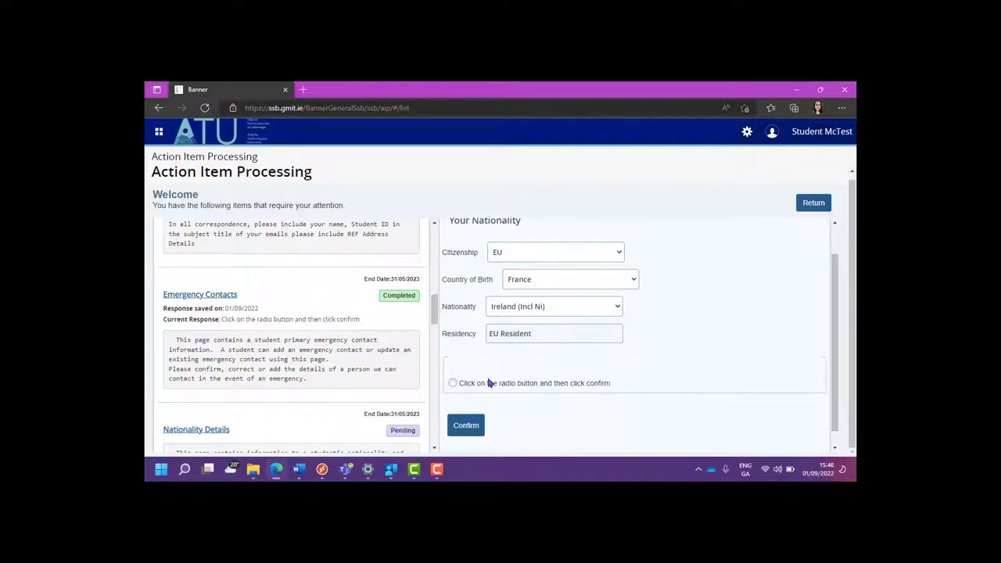
{"action": "left_click", "coordinate": [453, 383]}
{"action": "left_click", "coordinate": [466, 425]}
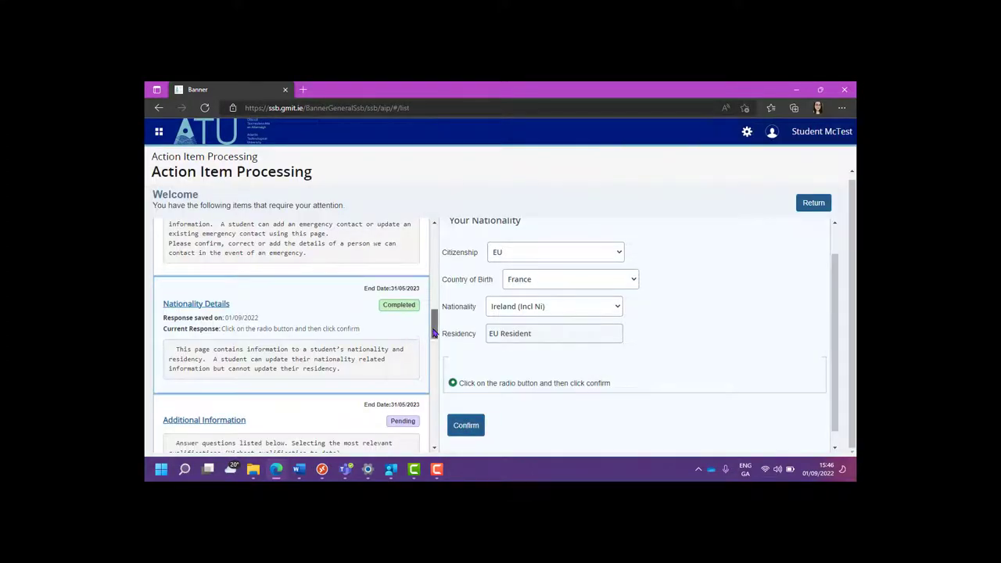
{"action": "scroll", "coordinate": [434, 332], "scroll_direction": "down", "scroll_amount": 2}
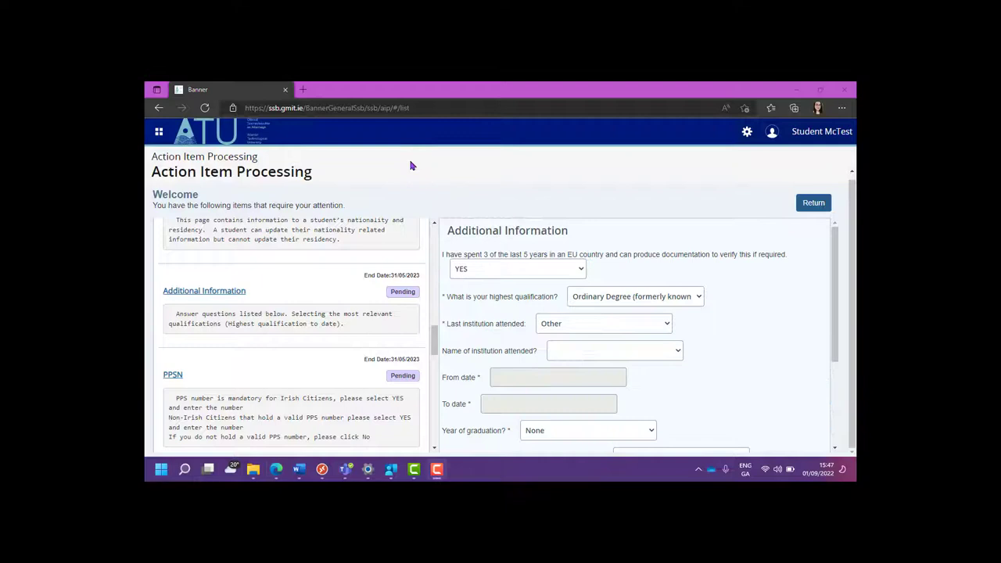
- Keep the highest qualification unchanged, then acknowledge and save the Additional Information answers
{"action": "left_click", "coordinate": [696, 301]}
{"action": "left_click", "coordinate": [697, 298]}
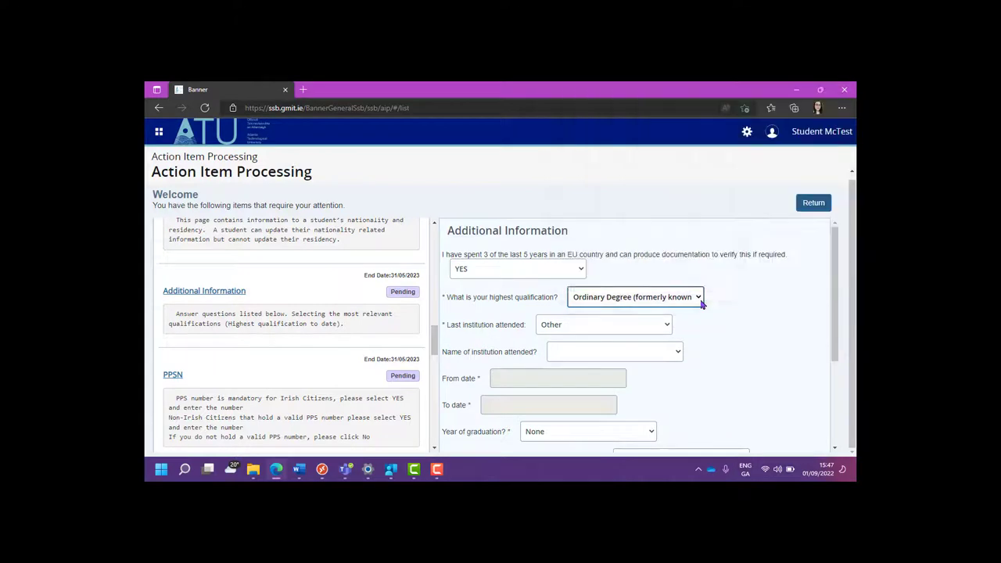
{"action": "left_click_drag", "start_coordinate": [836, 295], "coordinate": [838, 376]}
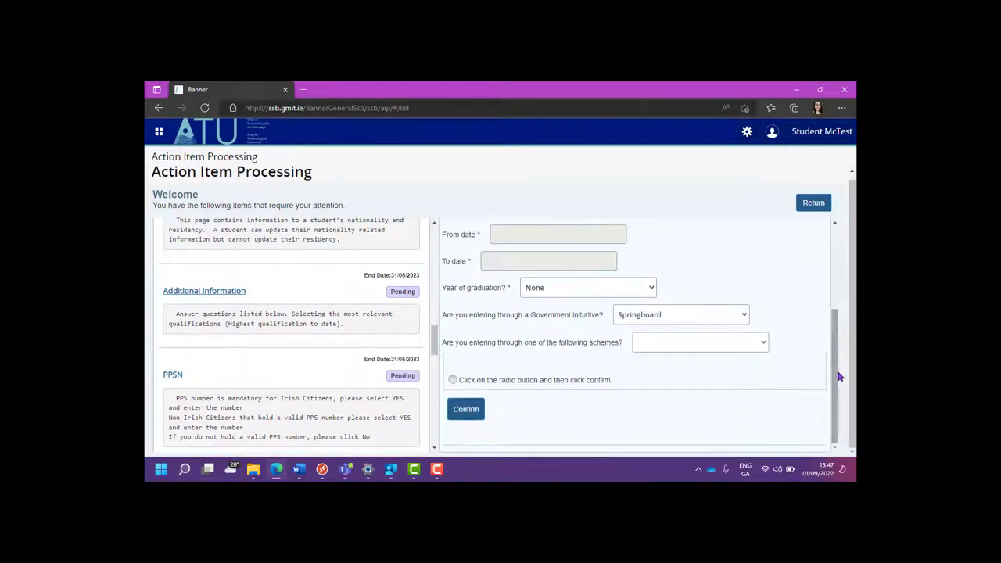
{"action": "left_click", "coordinate": [454, 381]}
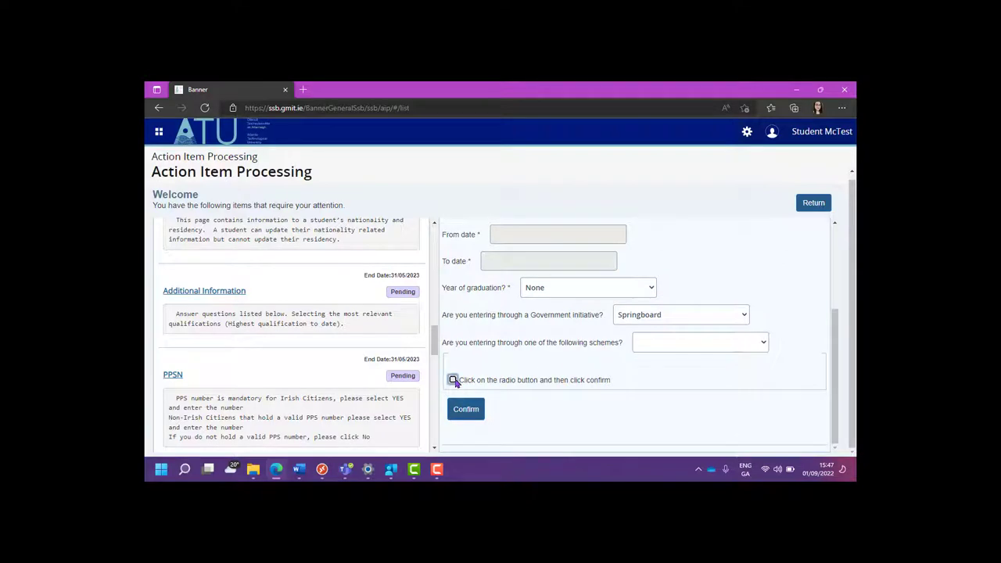
{"action": "left_click", "coordinate": [471, 414]}
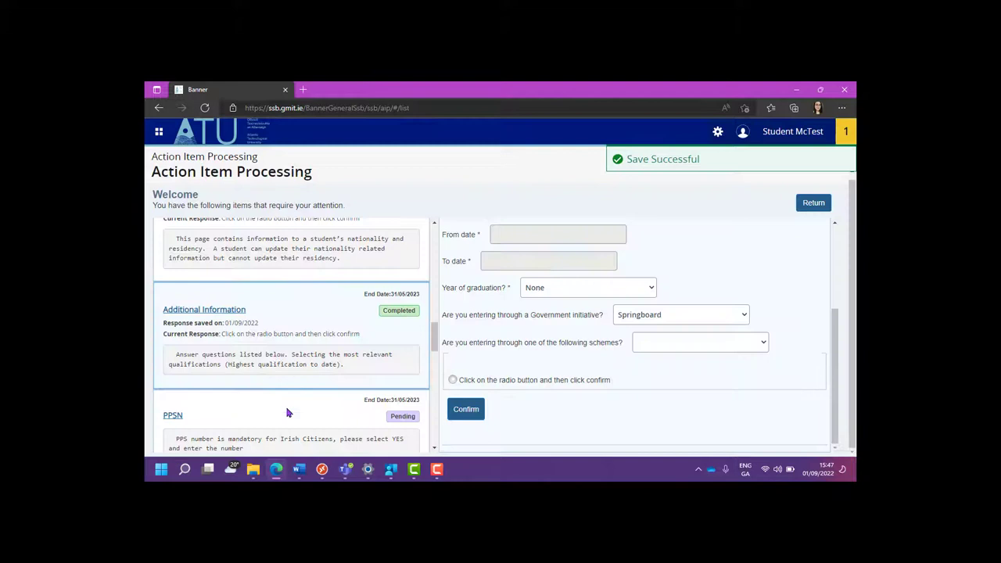
- Attempt to confirm PPSN with YES selected but no PPS Number entered
{"action": "left_click", "coordinate": [169, 415]}
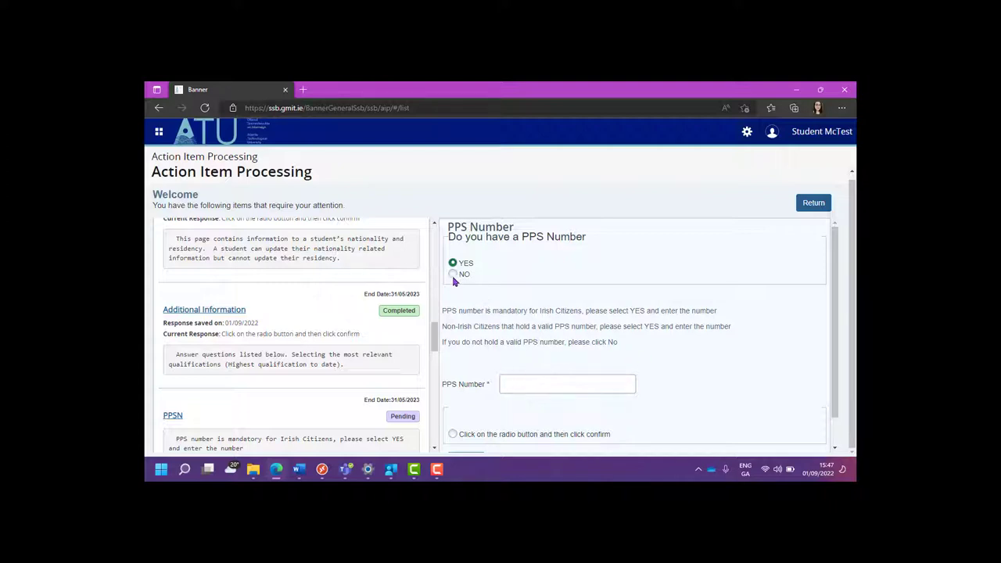
{"action": "left_click_drag", "start_coordinate": [834, 331], "coordinate": [831, 367]}
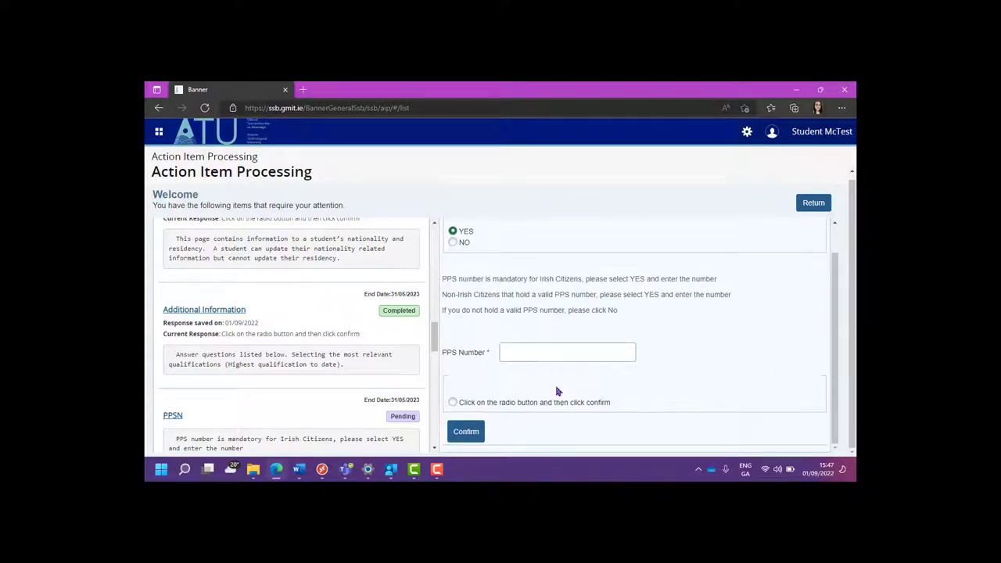
{"action": "left_click", "coordinate": [453, 403]}
{"action": "left_click", "coordinate": [469, 431]}
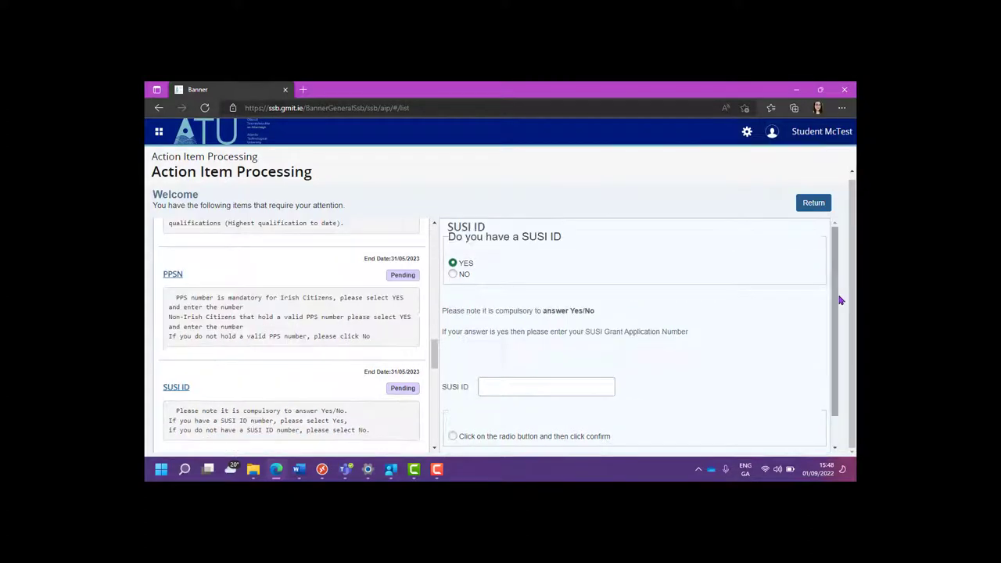
- Acknowledge and submit the SUSI ID item with the YES answer
{"action": "left_click_drag", "start_coordinate": [837, 304], "coordinate": [837, 316]}
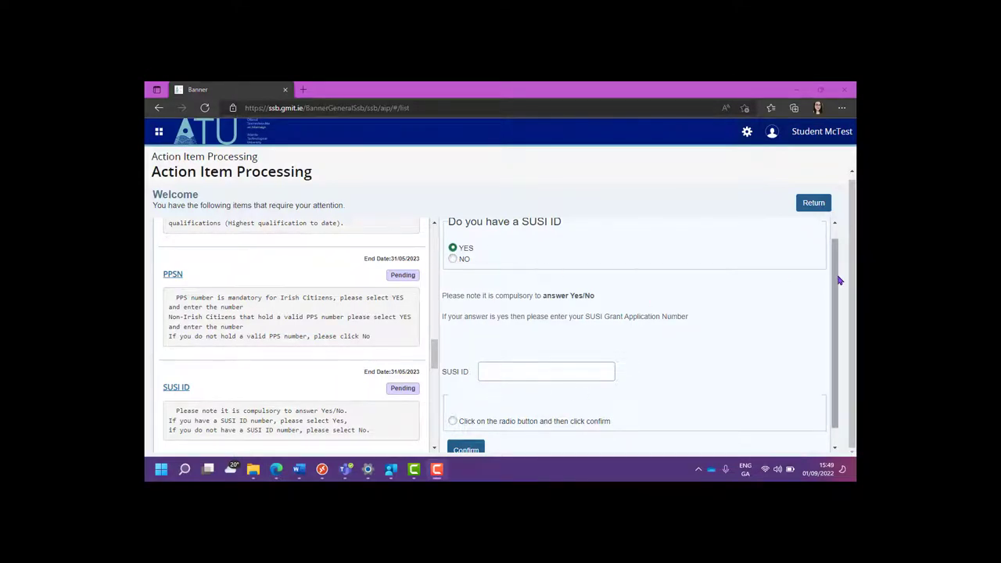
{"action": "left_click_drag", "start_coordinate": [840, 279], "coordinate": [840, 300]}
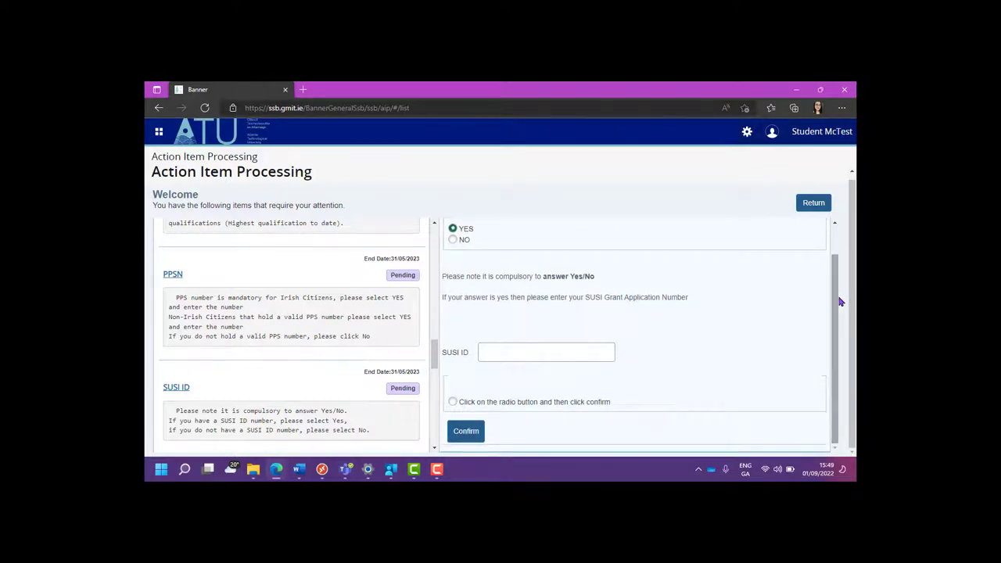
{"action": "left_click", "coordinate": [453, 405]}
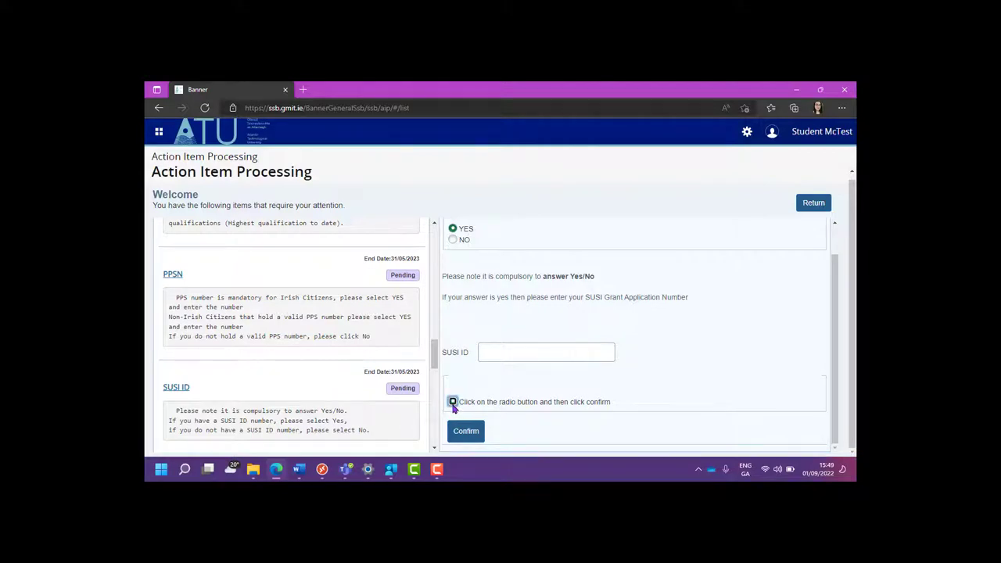
{"action": "left_click", "coordinate": [476, 439]}
- Tick the paper-clip photo acknowledgement and submit the Upload a Photo item
{"action": "mouse_move", "coordinate": [836, 263]}
{"action": "left_mouse_down"}
{"action": "mouse_move", "coordinate": [838, 291]}
{"action": "mouse_move", "coordinate": [838, 236]}
{"action": "mouse_move", "coordinate": [841, 327]}
{"action": "left_mouse_up"}
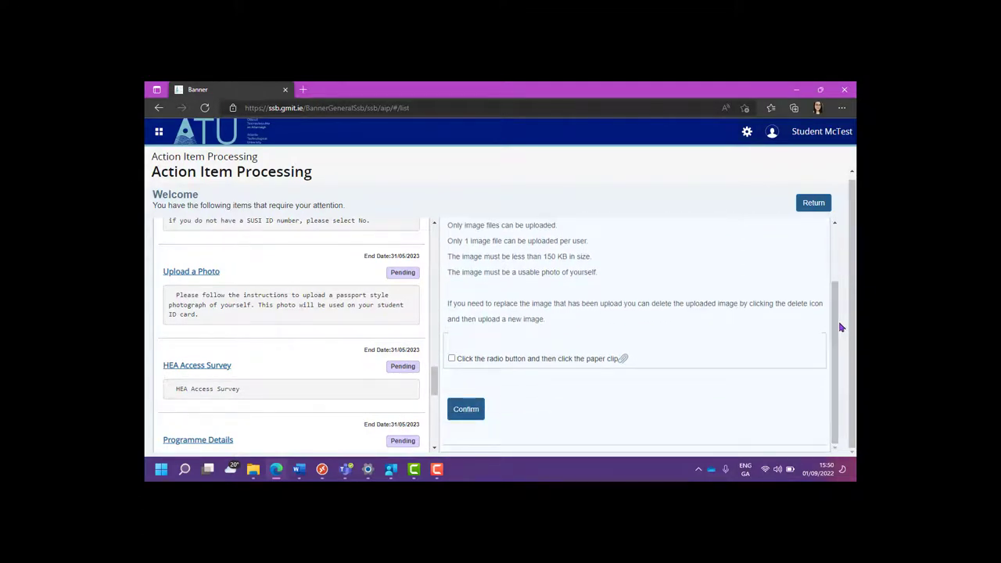
{"action": "left_click", "coordinate": [452, 359]}
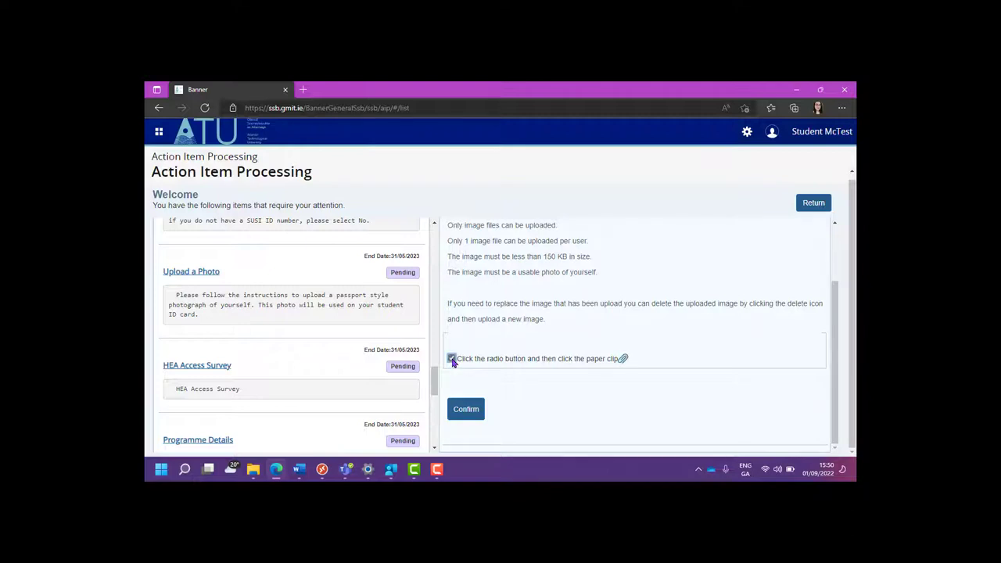
{"action": "left_click", "coordinate": [467, 411]}
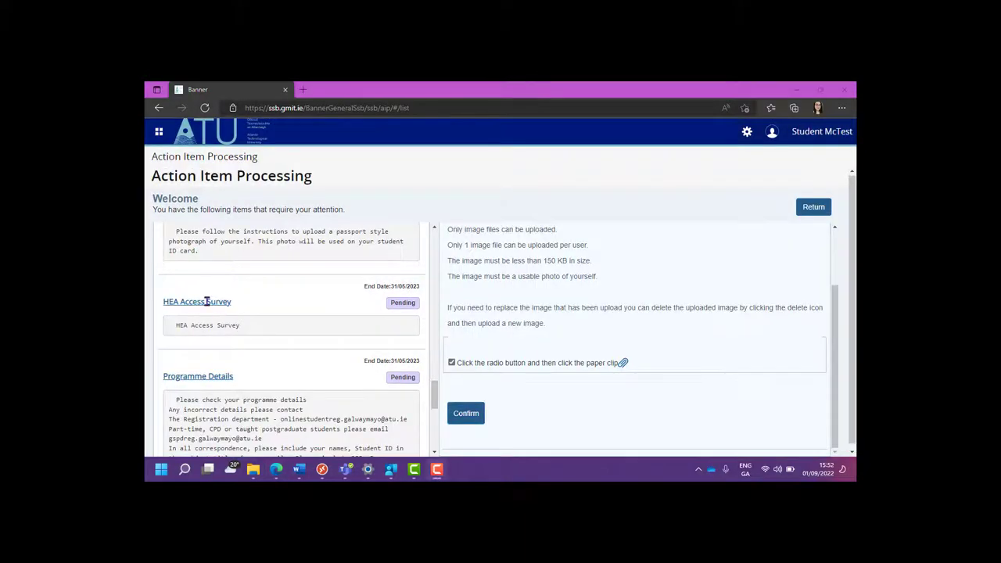
- Mark the HEA Access Survey as Survey Complete and submit it
{"action": "left_click", "coordinate": [207, 301]}
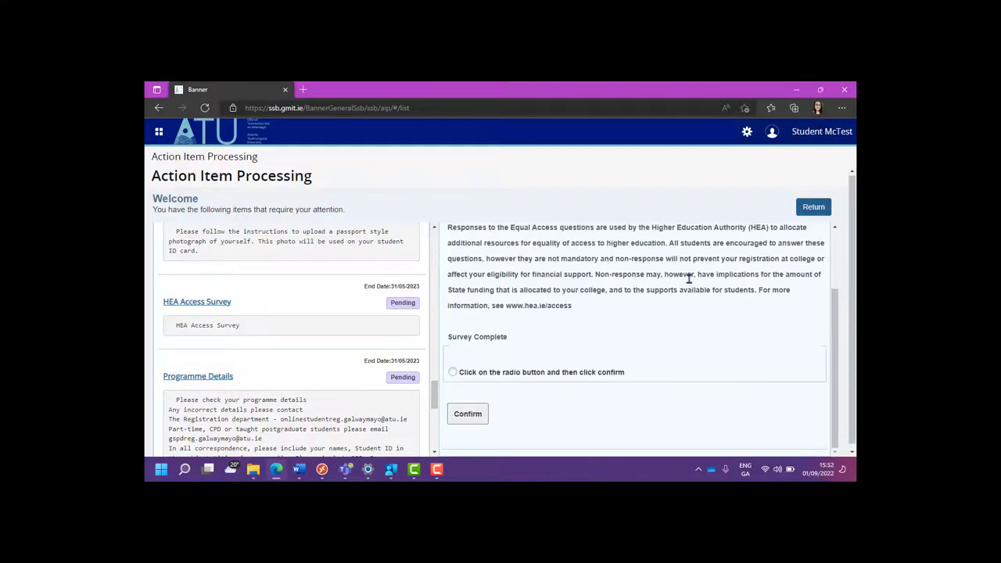
{"action": "scroll", "coordinate": [840, 360], "scroll_direction": "up", "scroll_amount": 2}
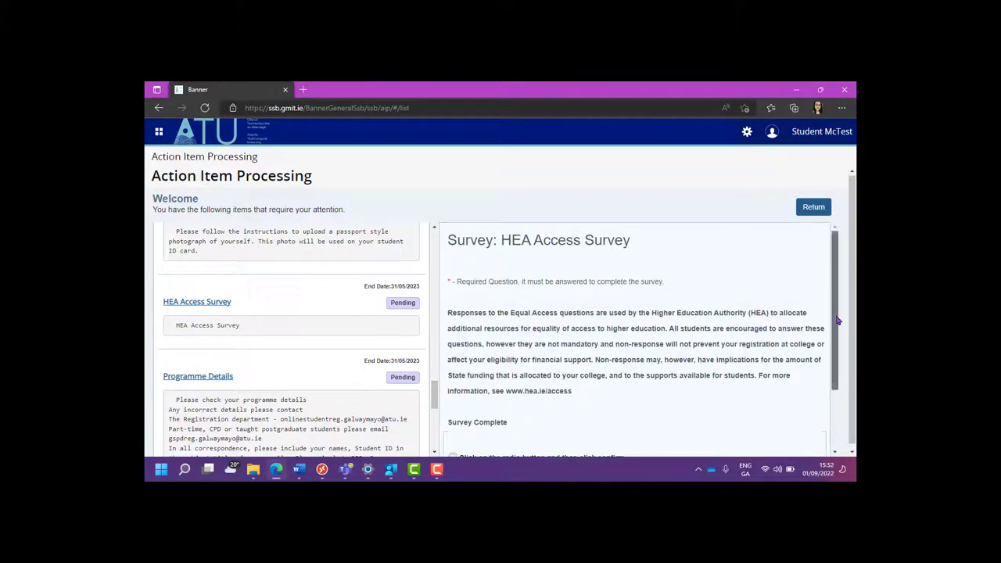
{"action": "scroll", "coordinate": [836, 315], "scroll_direction": "down", "scroll_amount": 2}
{"action": "left_click", "coordinate": [452, 373]}
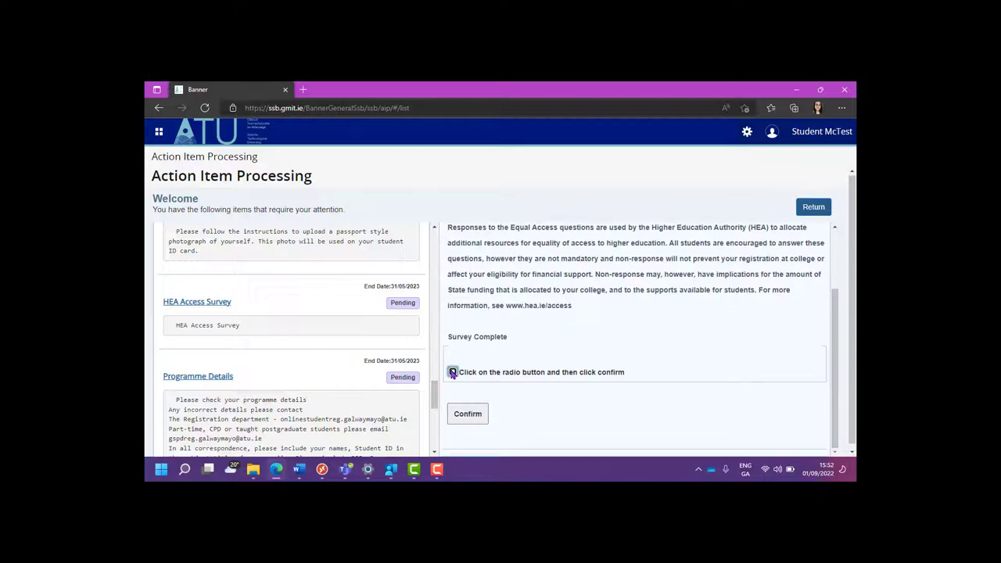
{"action": "left_click", "coordinate": [478, 417]}
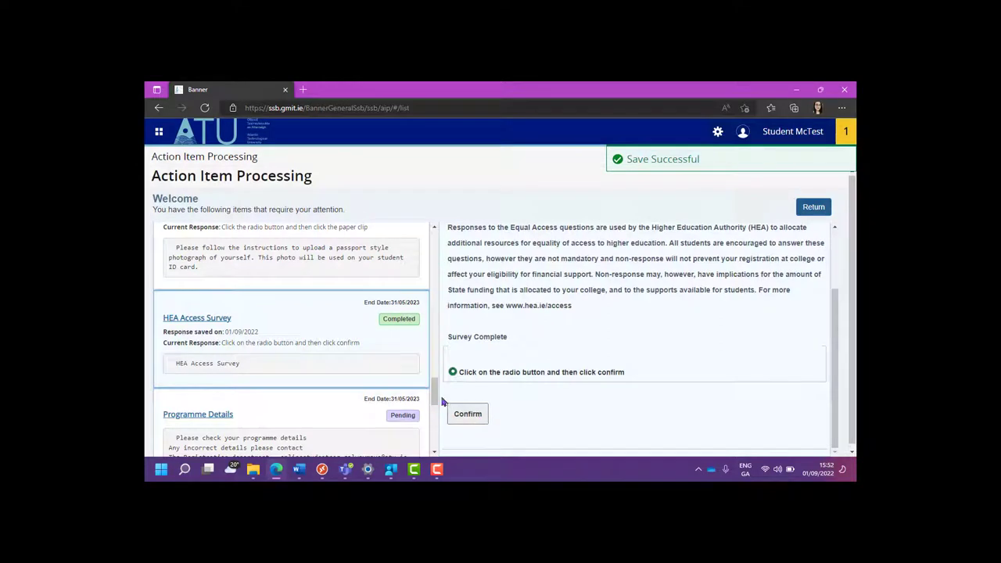
{"action": "left_click_drag", "start_coordinate": [436, 399], "coordinate": [435, 412]}
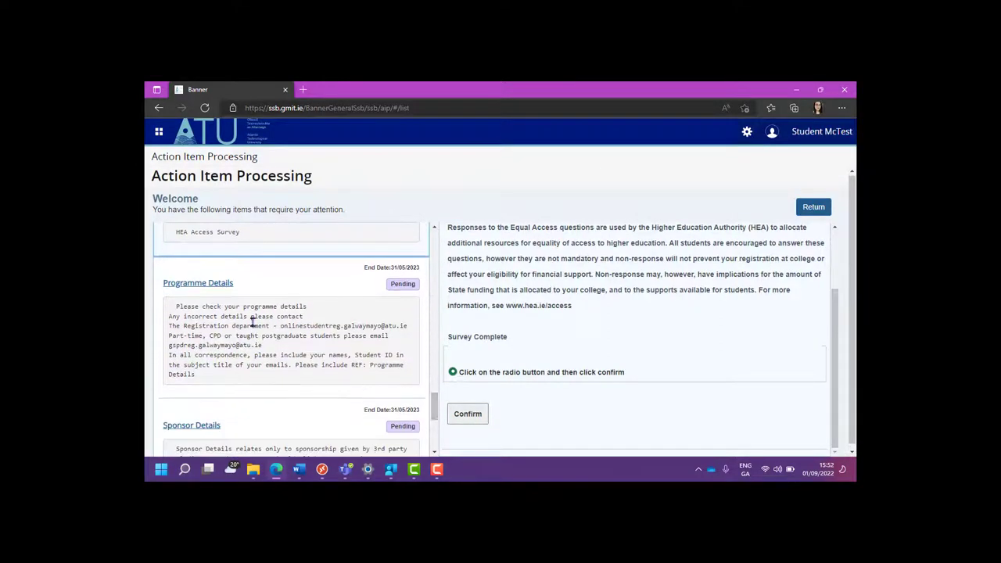
- Review the Programme Details to the bottom, acknowledge them as correct and submit
{"action": "left_click", "coordinate": [203, 284]}
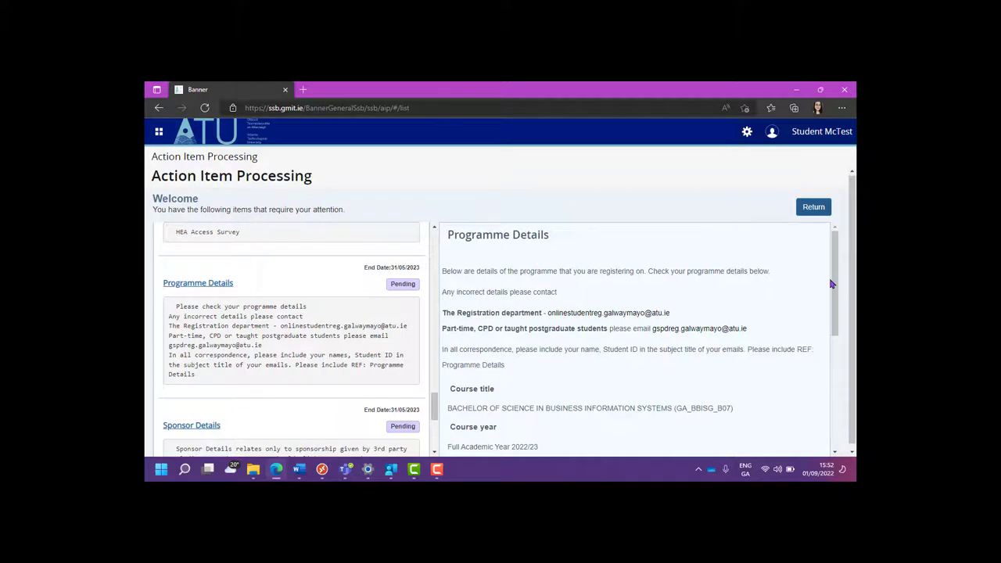
{"action": "left_click_drag", "start_coordinate": [834, 284], "coordinate": [835, 393]}
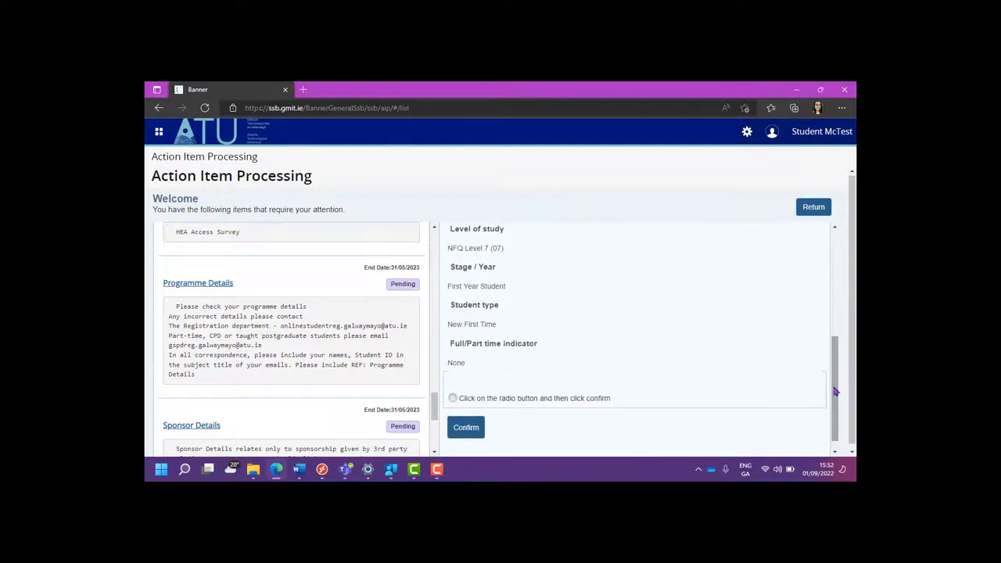
{"action": "left_click", "coordinate": [453, 399]}
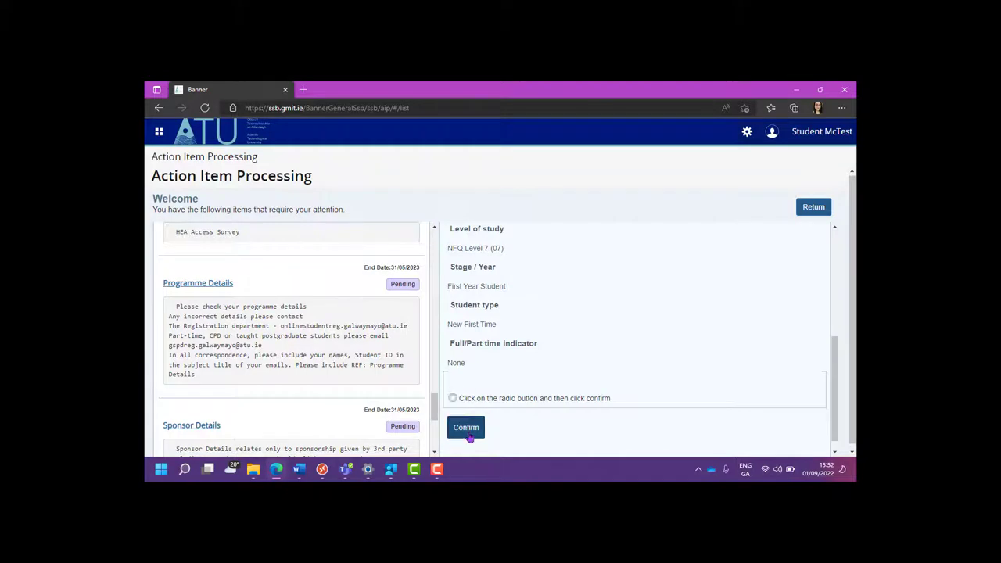
{"action": "left_click", "coordinate": [467, 428]}
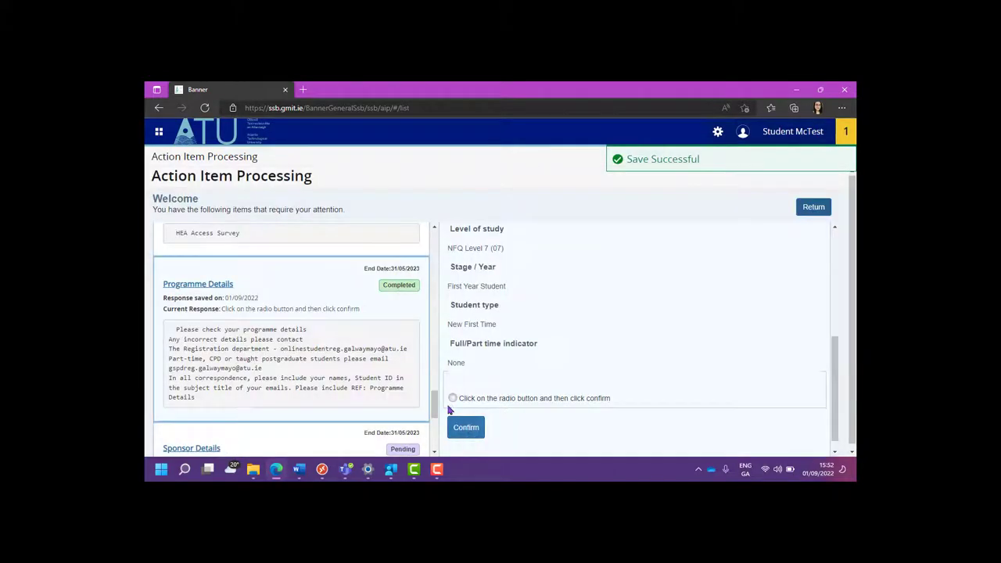
{"action": "left_click_drag", "start_coordinate": [435, 403], "coordinate": [435, 427]}
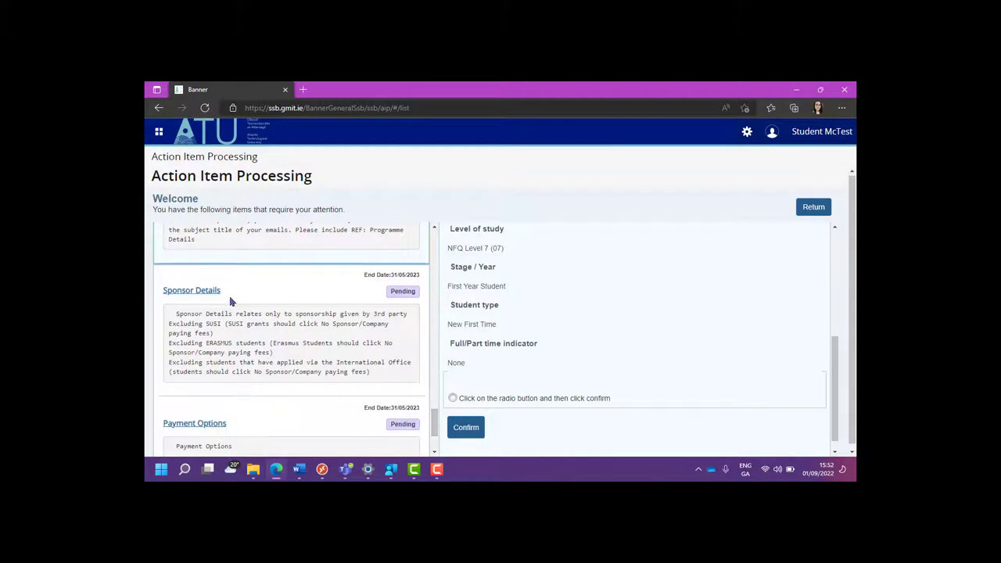
- Confirm Sponsor Details with 'No Sponsor/Company paying fees' left selected
{"action": "left_click", "coordinate": [208, 289]}
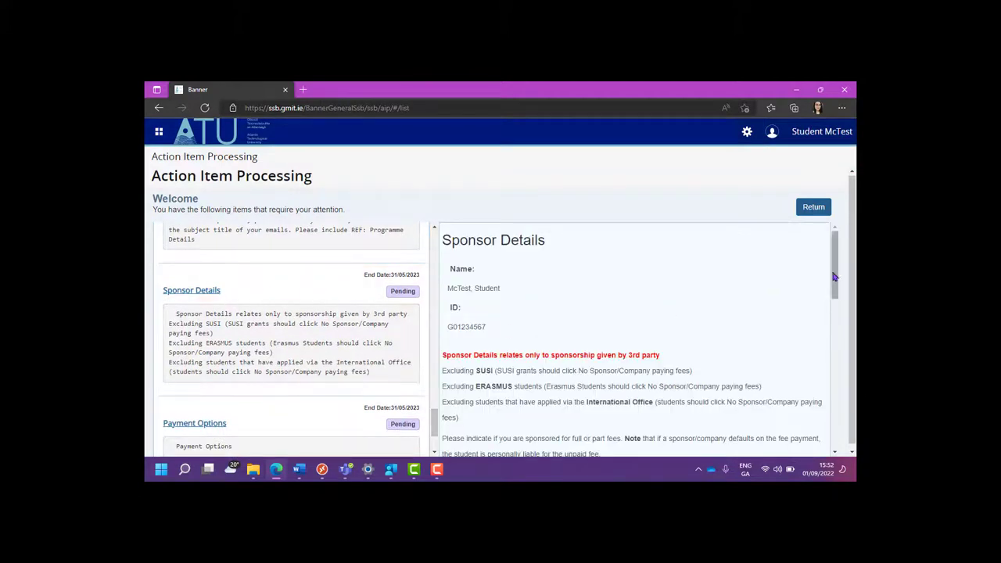
{"action": "left_click_drag", "start_coordinate": [836, 278], "coordinate": [835, 329]}
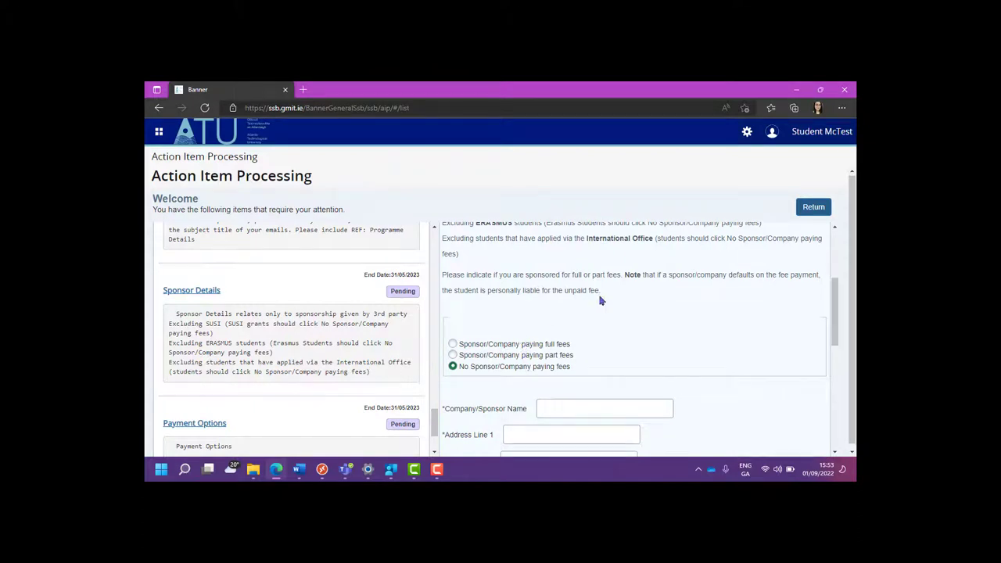
{"action": "mouse_move", "coordinate": [835, 319]}
{"action": "left_mouse_down"}
{"action": "mouse_move", "coordinate": [834, 339]}
{"action": "mouse_move", "coordinate": [834, 315]}
{"action": "left_mouse_up"}
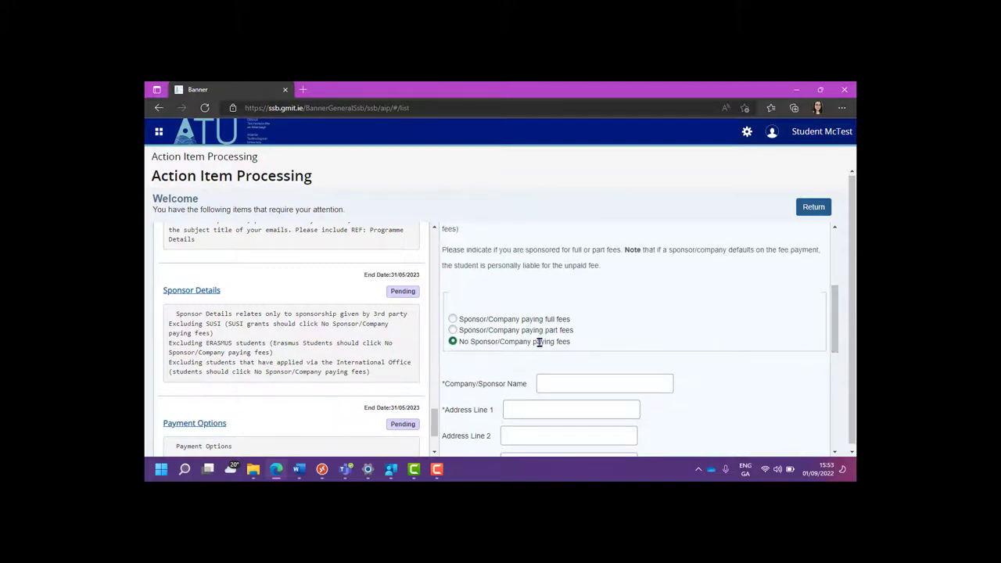
{"action": "left_click_drag", "start_coordinate": [837, 328], "coordinate": [829, 433]}
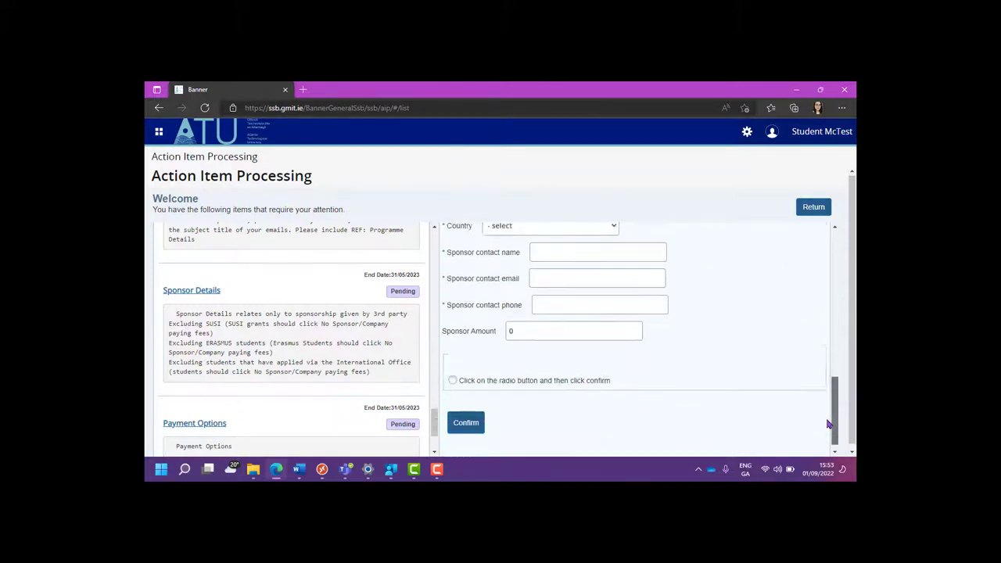
{"action": "left_click", "coordinate": [453, 372]}
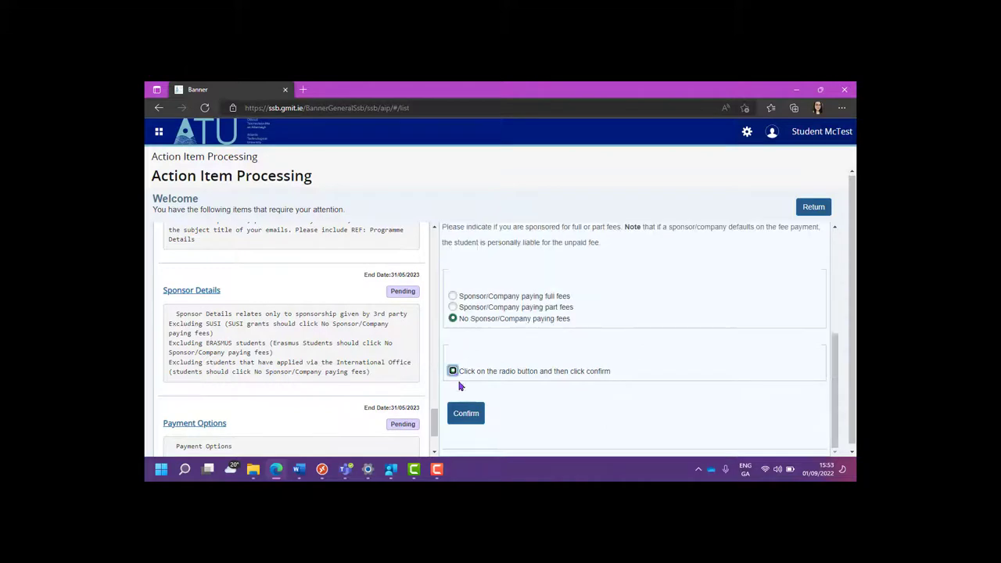
{"action": "left_click", "coordinate": [468, 415]}
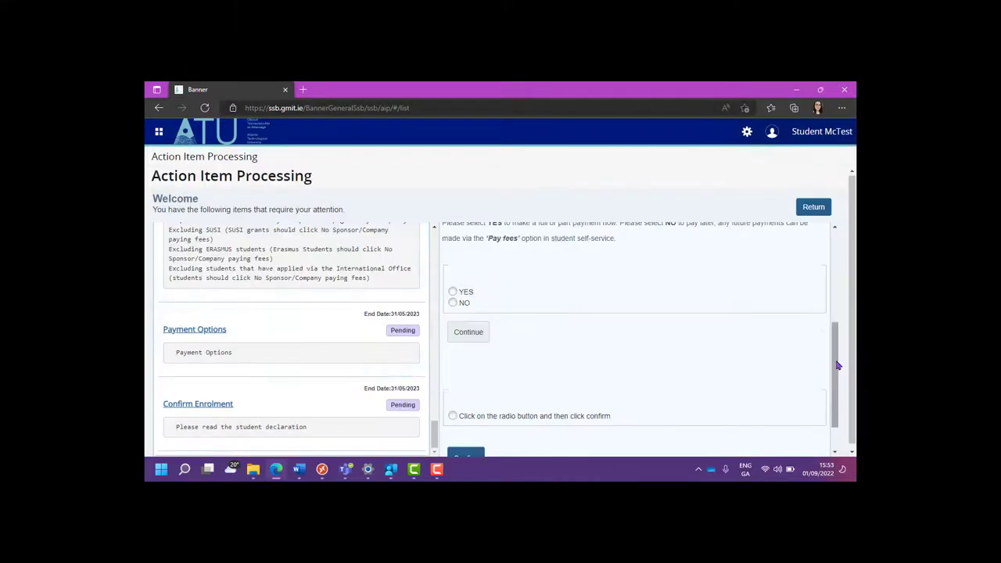
{"action": "mouse_move", "coordinate": [835, 375]}
{"action": "left_mouse_down"}
{"action": "mouse_move", "coordinate": [836, 304]}
{"action": "mouse_move", "coordinate": [839, 313]}
{"action": "left_mouse_up"}
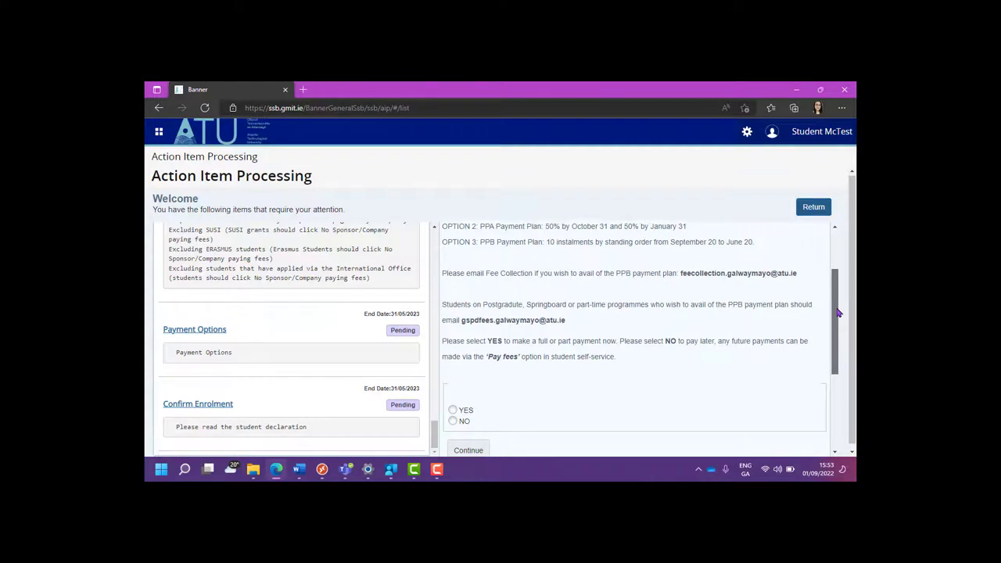
- Answer NO to paying now in Payment Options, tick the acknowledgement and confirm
{"action": "left_click", "coordinate": [453, 413]}
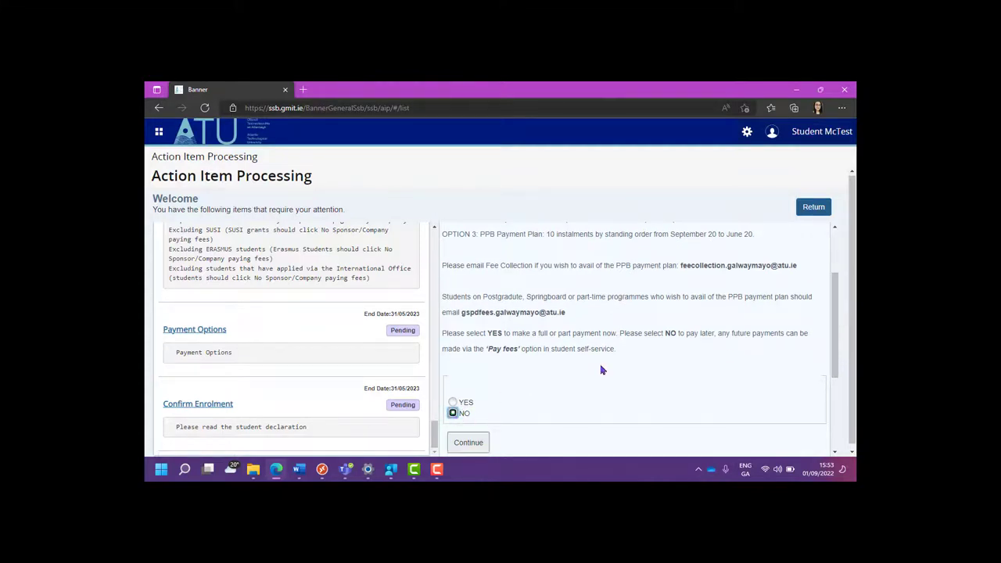
{"action": "left_click_drag", "start_coordinate": [834, 342], "coordinate": [831, 411]}
{"action": "left_click", "coordinate": [453, 380]}
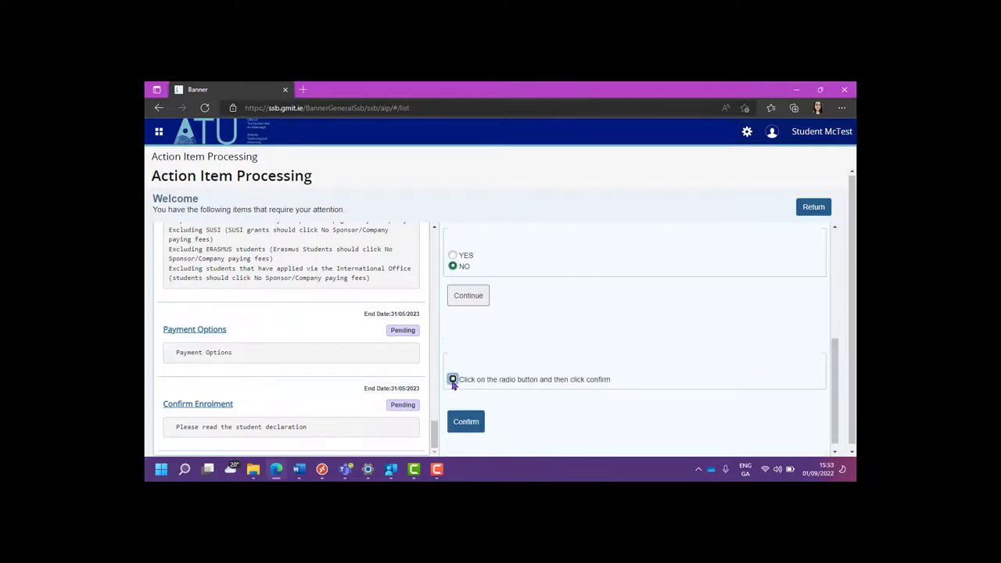
{"action": "left_click", "coordinate": [472, 429]}
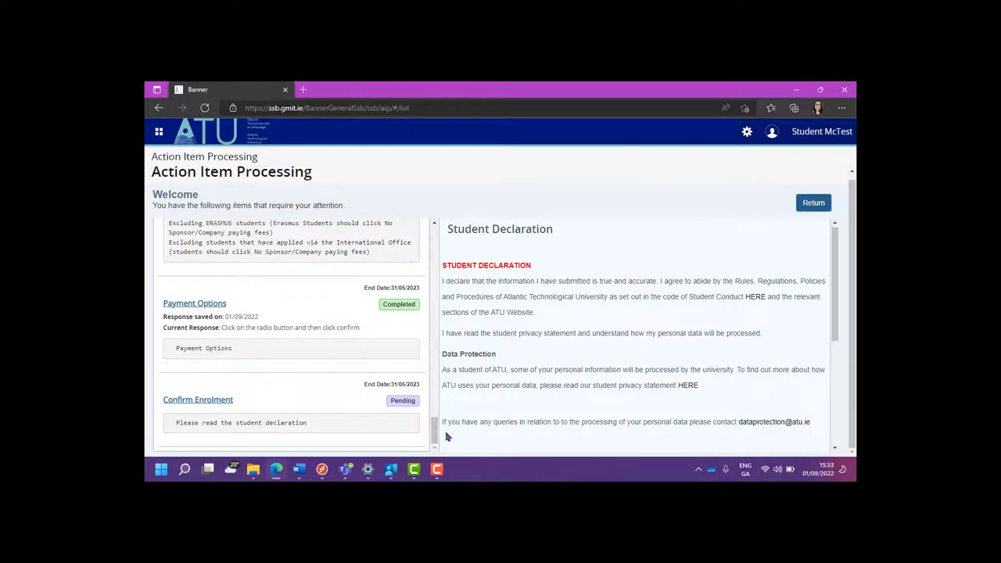
- Scroll through the Student Declaration and tick its acceptance radio button
{"action": "mouse_move", "coordinate": [435, 432]}
{"action": "left_mouse_down"}
{"action": "mouse_move", "coordinate": [431, 232]}
{"action": "mouse_move", "coordinate": [430, 443]}
{"action": "left_mouse_up"}
{"action": "scroll", "coordinate": [841, 287], "scroll_direction": "down", "scroll_amount": 1}
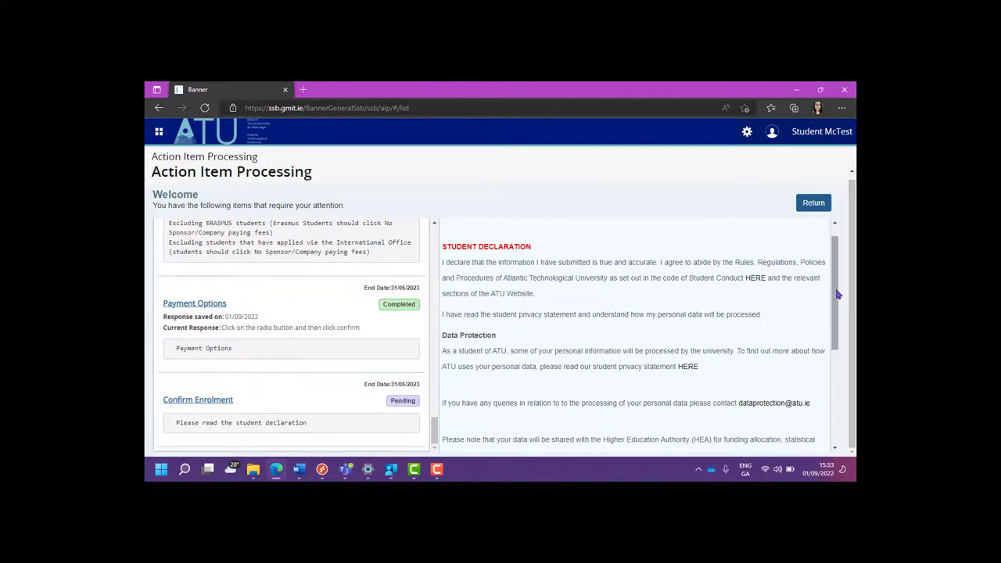
{"action": "left_click_drag", "start_coordinate": [838, 291], "coordinate": [839, 412]}
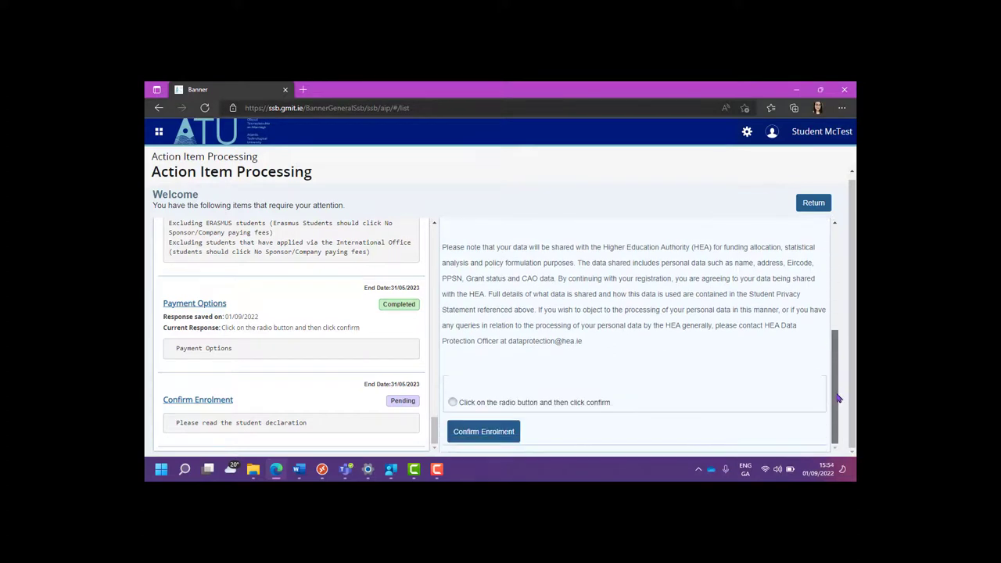
{"action": "left_click", "coordinate": [452, 403]}
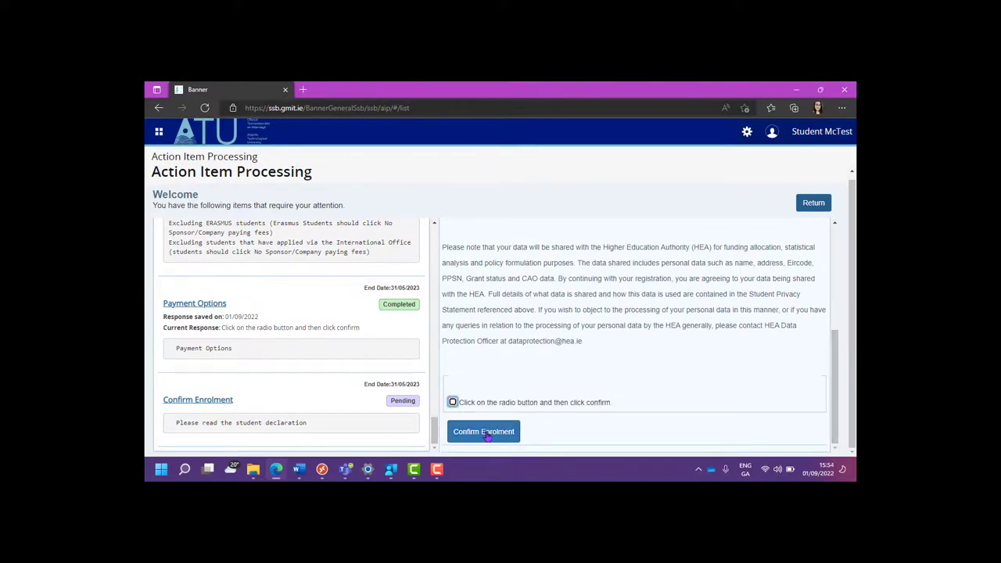
- Submit Confirm Enrolment to finish the ATU registration
{"action": "left_click", "coordinate": [486, 435]}
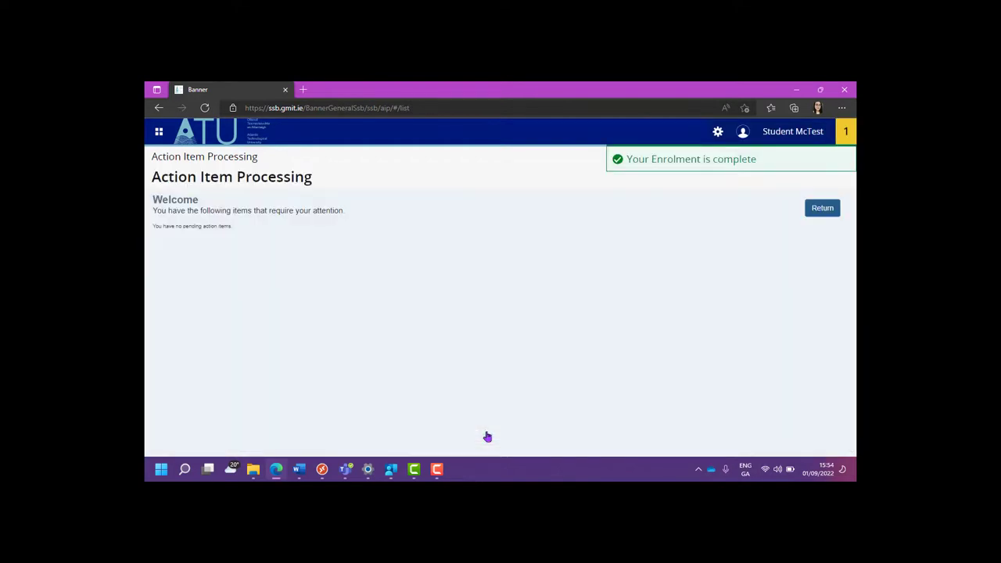